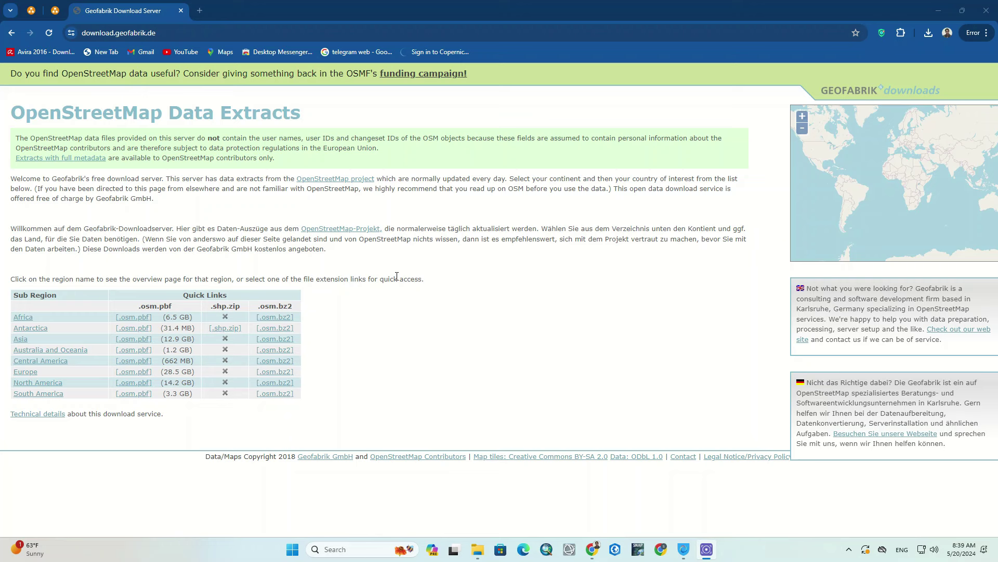
# Open Geofabrik's Asia region page and scroll to its country Sub Regions table.
pyautogui.click(397, 276)
pyautogui.click(18, 341)
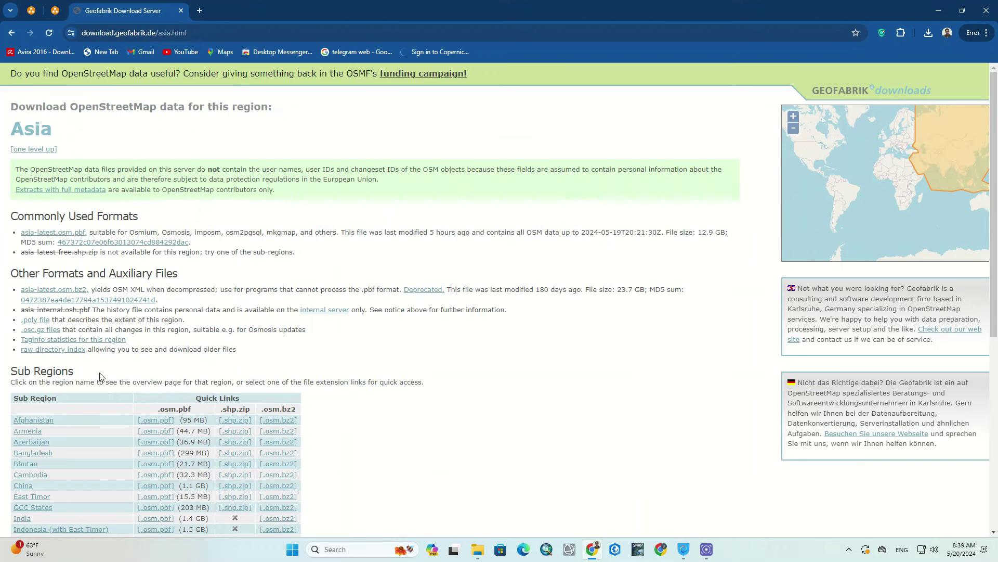
pyautogui.scroll(-2, 27, 321)
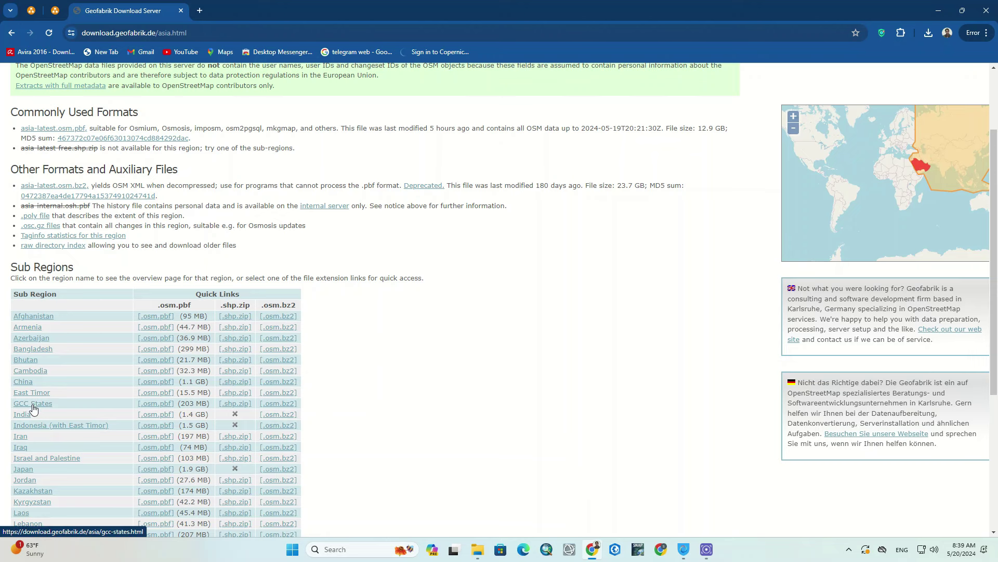
pyautogui.scroll(-5, 22, 482)
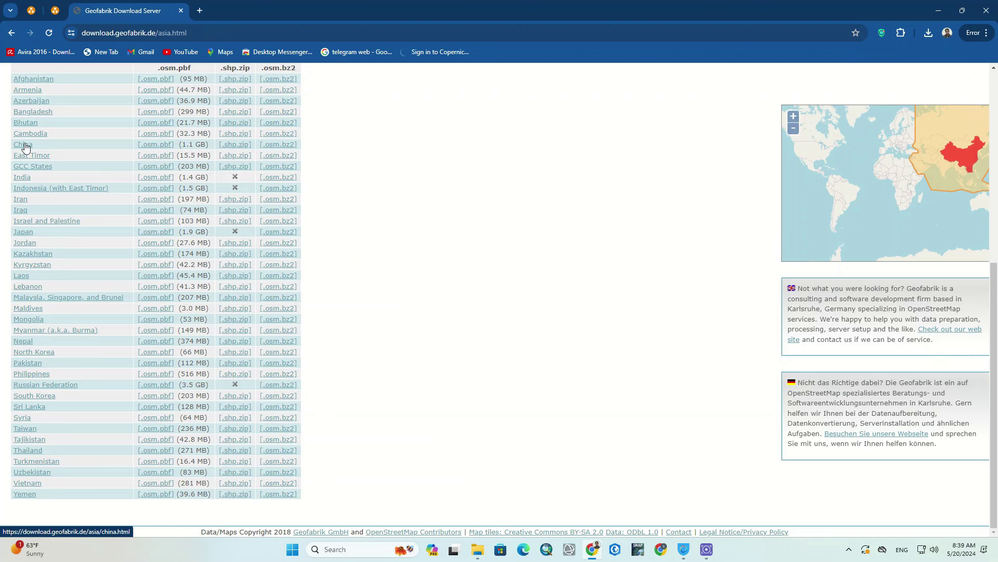
pyautogui.scroll(1, 25, 146)
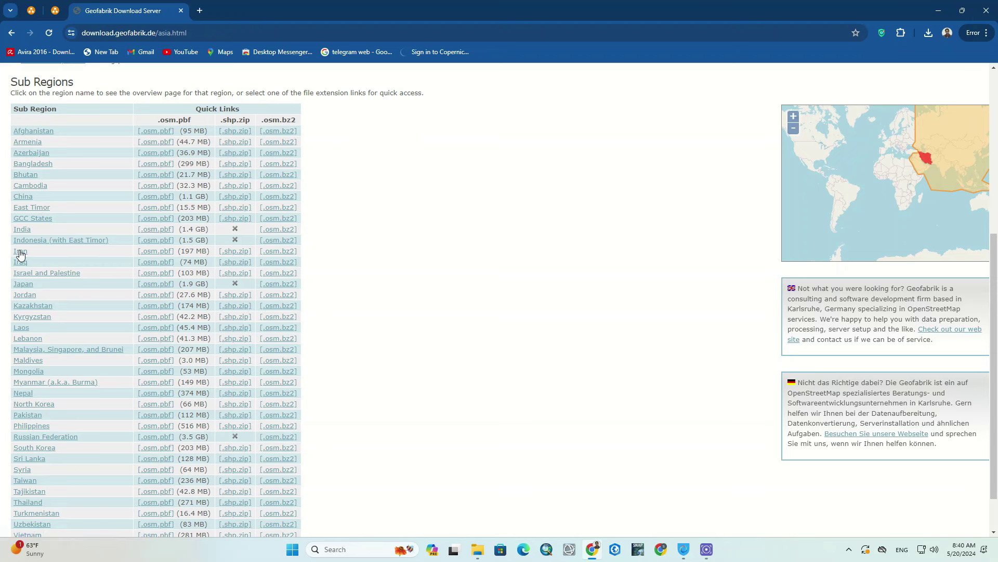
# Download iran-latest-free.shp.zip (375 MB) from the Iran row and confirm it finished.
pyautogui.click(237, 257)
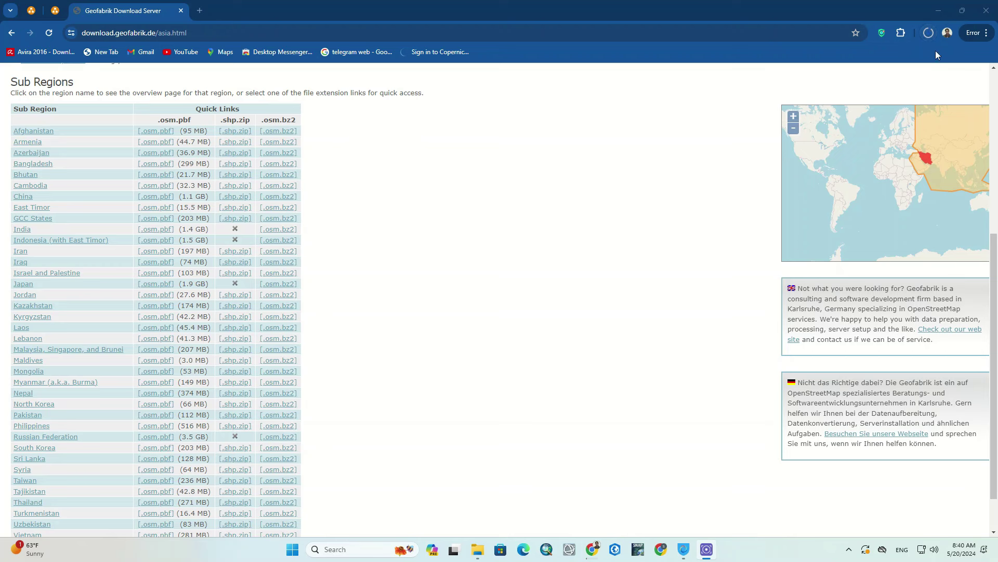
pyautogui.click(929, 33)
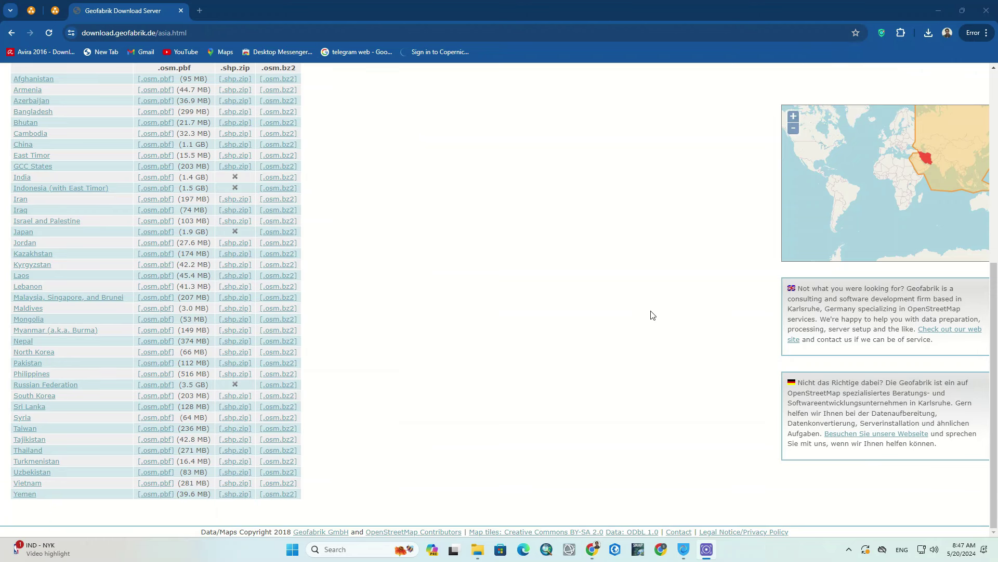
pyautogui.click(930, 34)
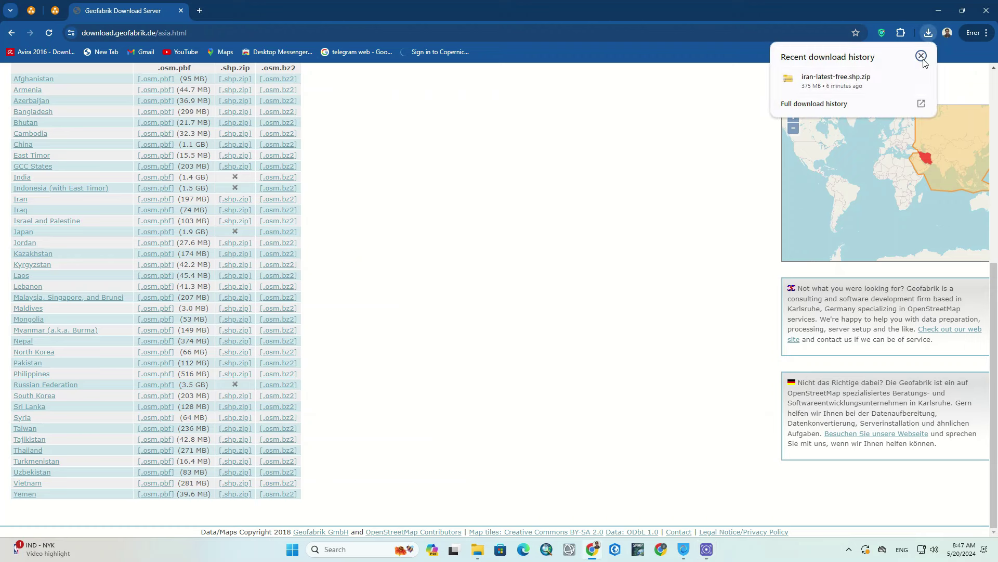
# Extract iran-latest-free.shp.zip with WinRAR into its suggested folder.
pyautogui.click(900, 79)
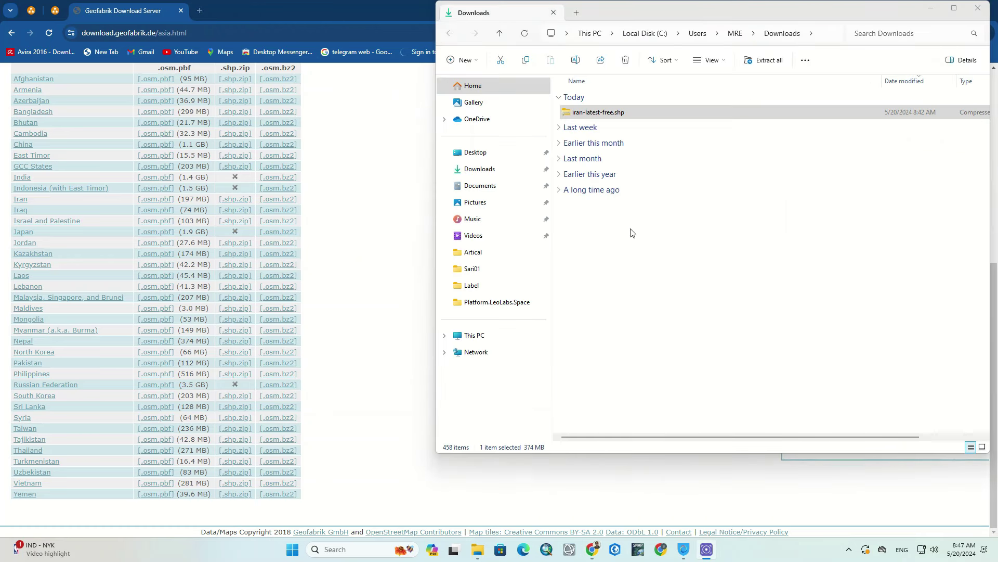
pyautogui.rightClick(612, 115)
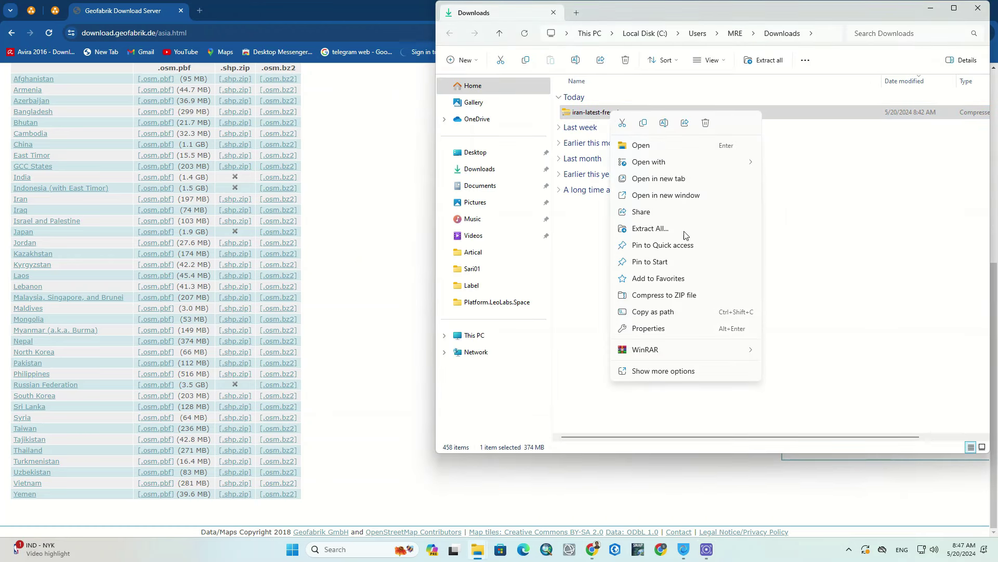
pyautogui.moveTo(674, 350)
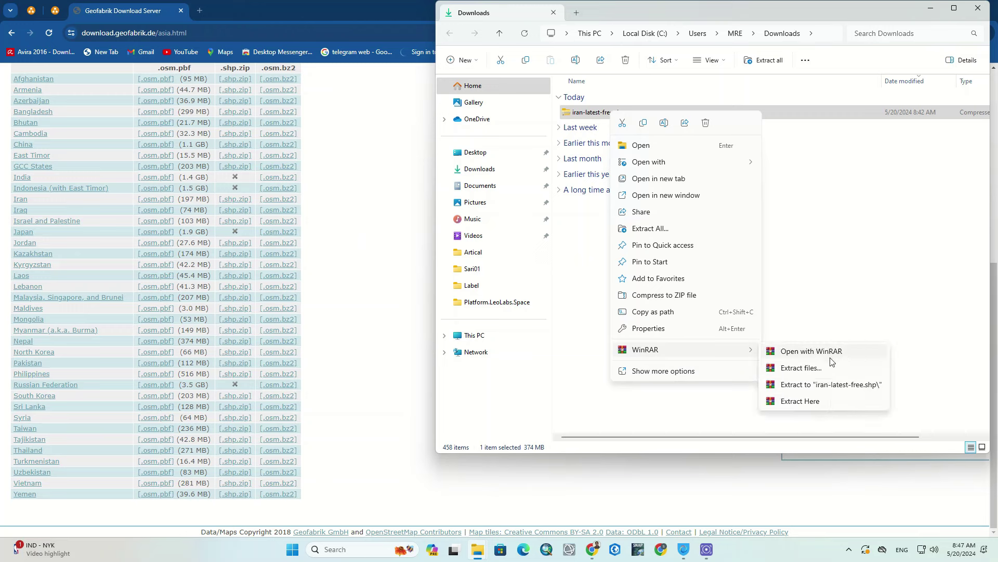
pyautogui.click(802, 368)
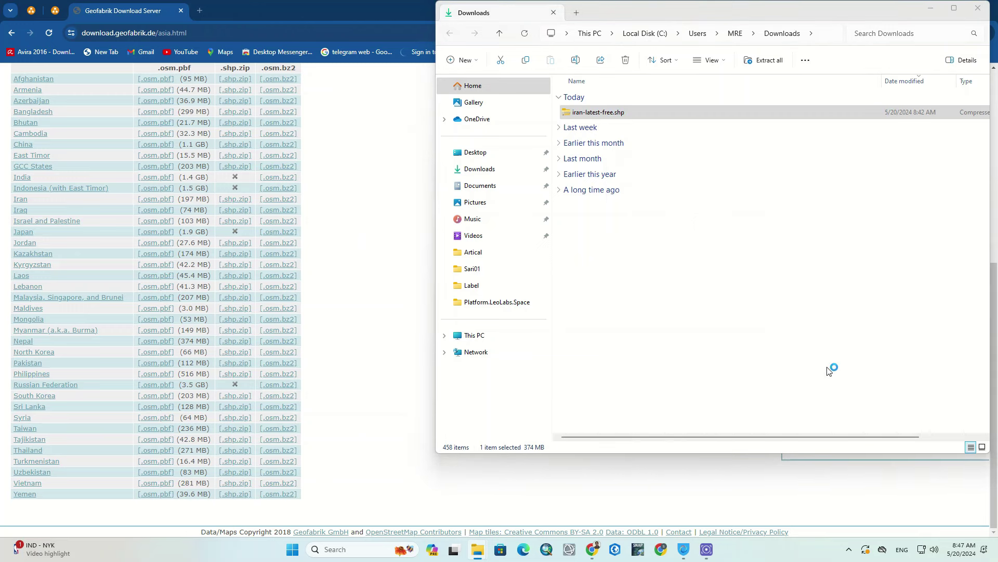
pyautogui.click(529, 393)
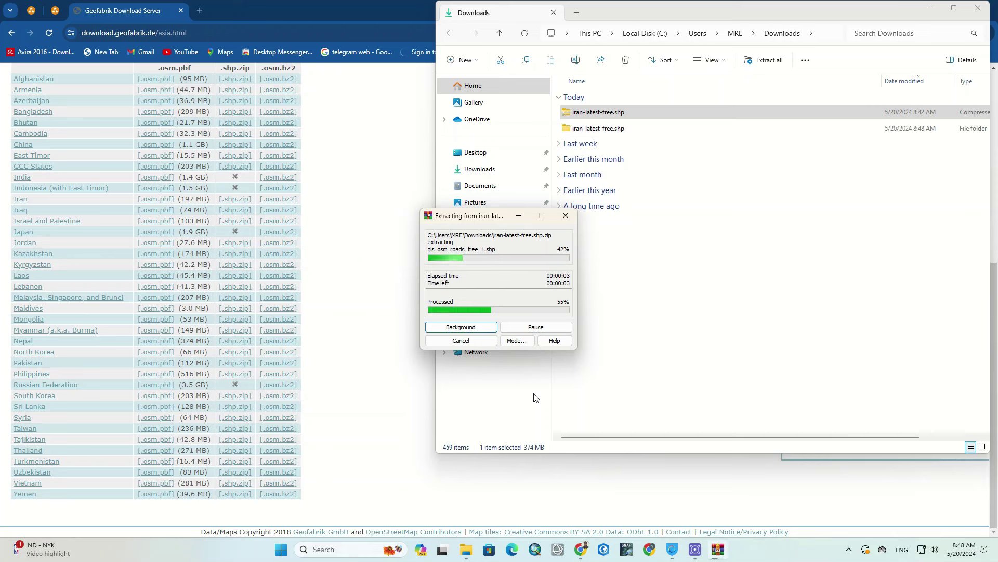
# Open the extracted iran-latest-free.shp folder to view its gis_osm layer files.
pyautogui.click(577, 111)
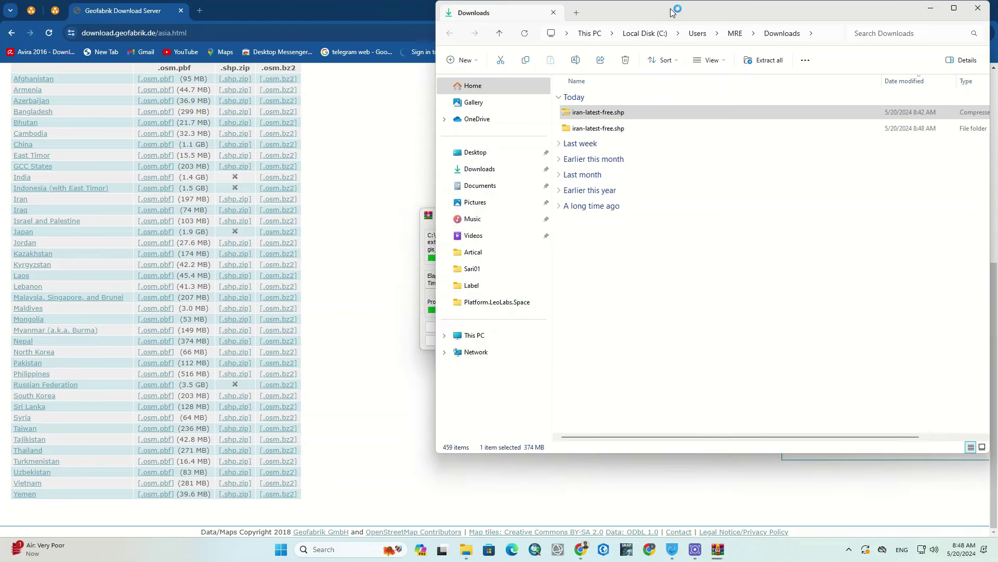
pyautogui.click(619, 130)
pyautogui.doubleClick(619, 130)
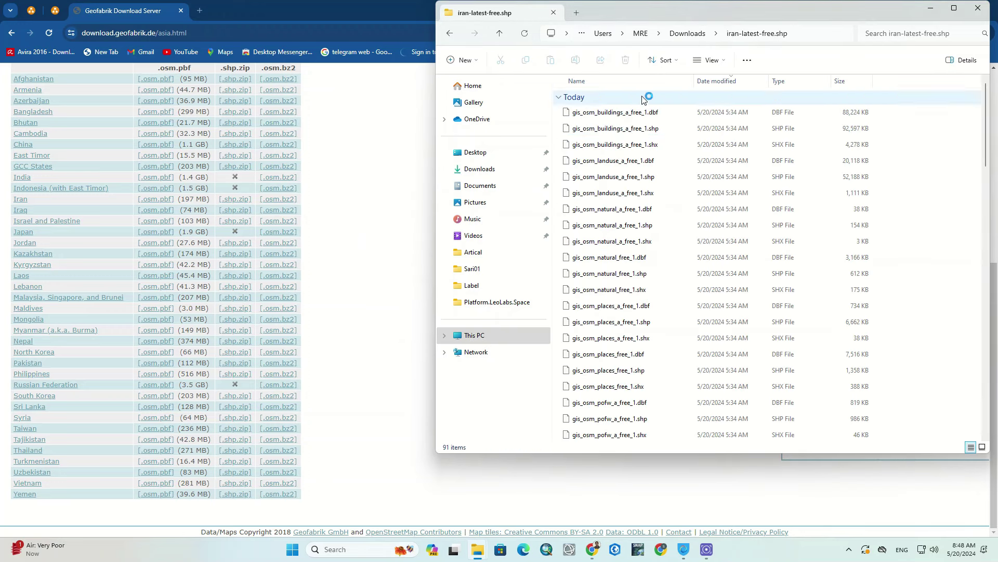
# Look through the extracted Iran files, then start a new Map project in ArcGIS Pro.
pyautogui.scroll(-6, 683, 207)
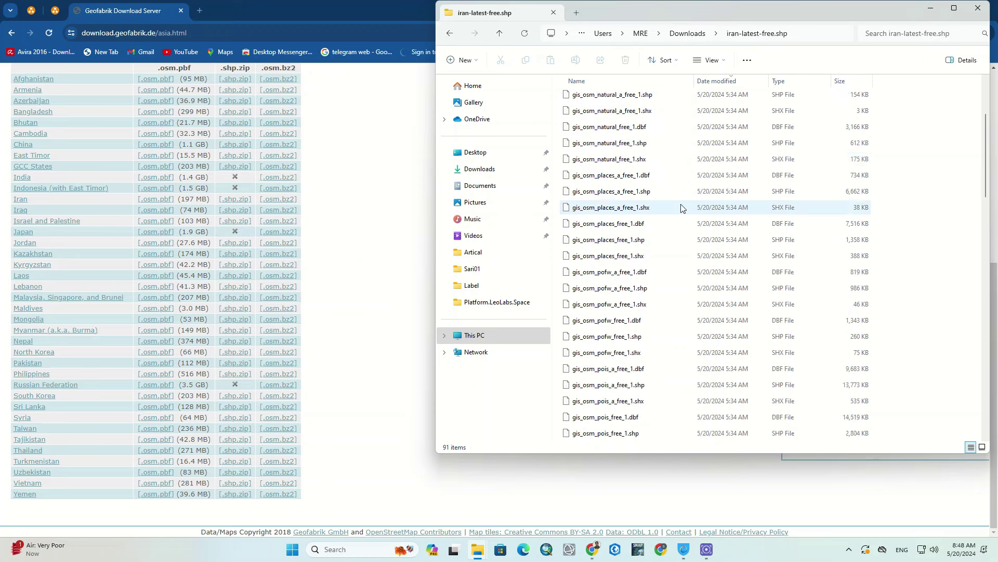
pyautogui.scroll(-8, 683, 207)
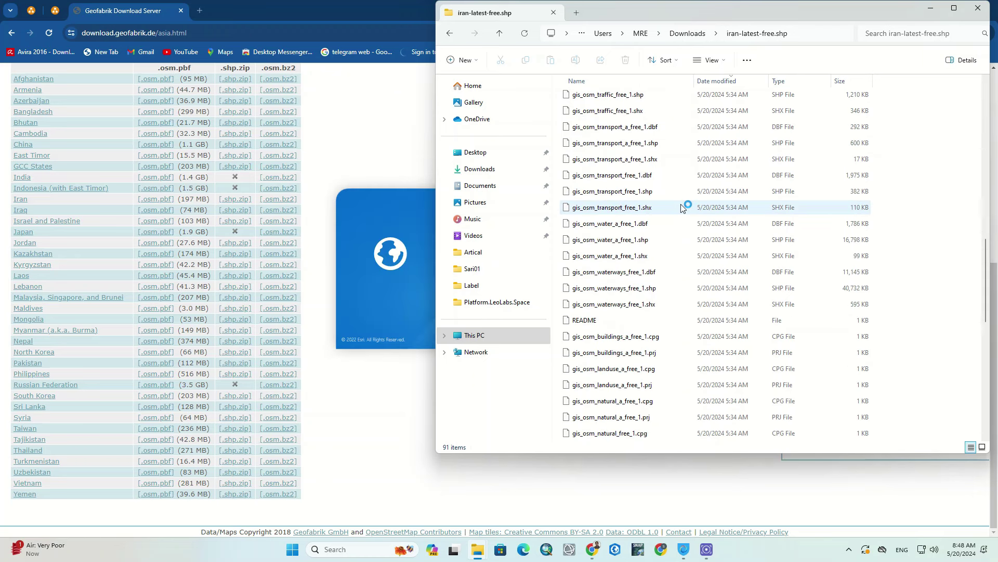
pyautogui.scroll(-3, 683, 207)
pyautogui.click(659, 172)
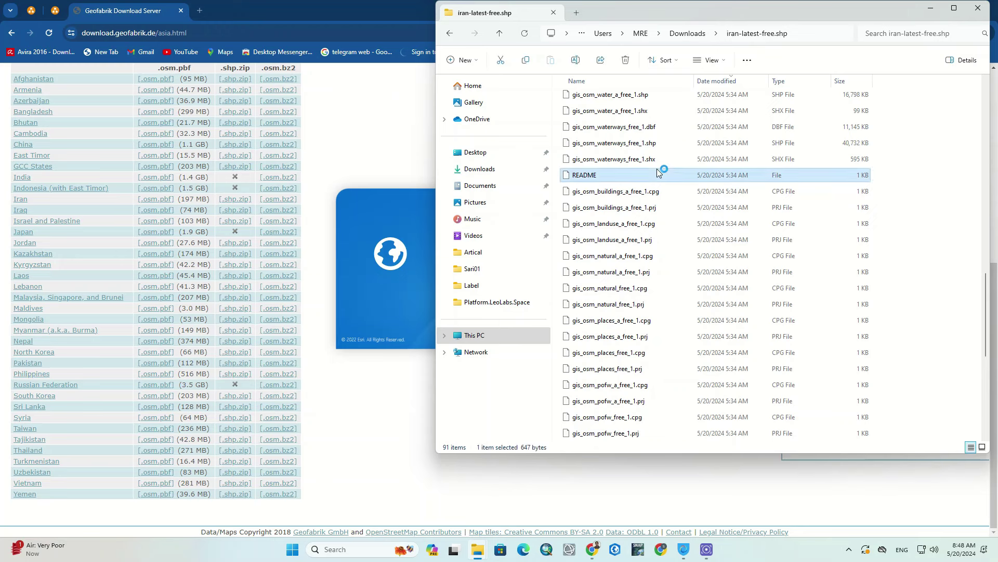
pyautogui.click(143, 112)
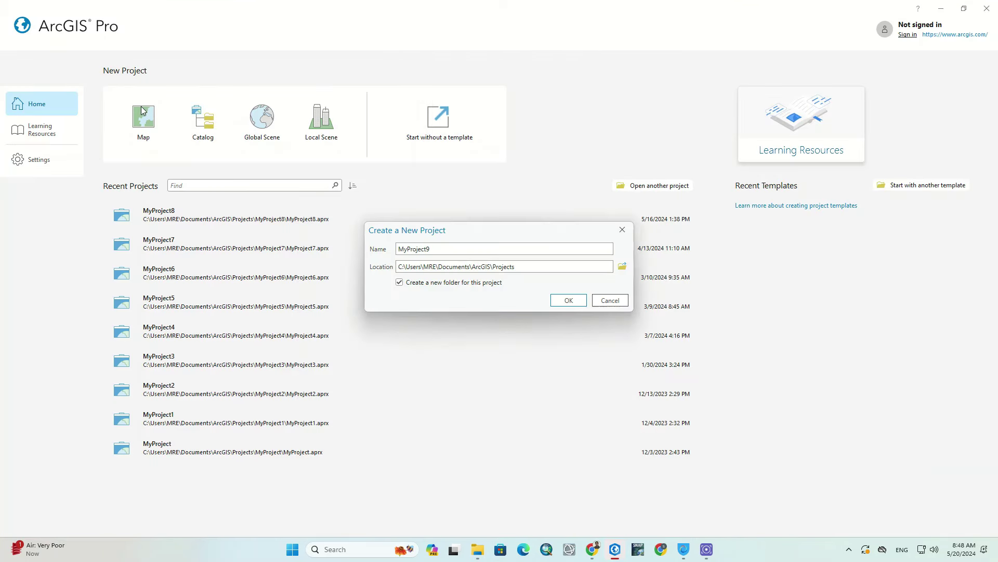
# Create the MyProject9 map project and copy the extracted folder's path from File Explorer.
pyautogui.click(568, 301)
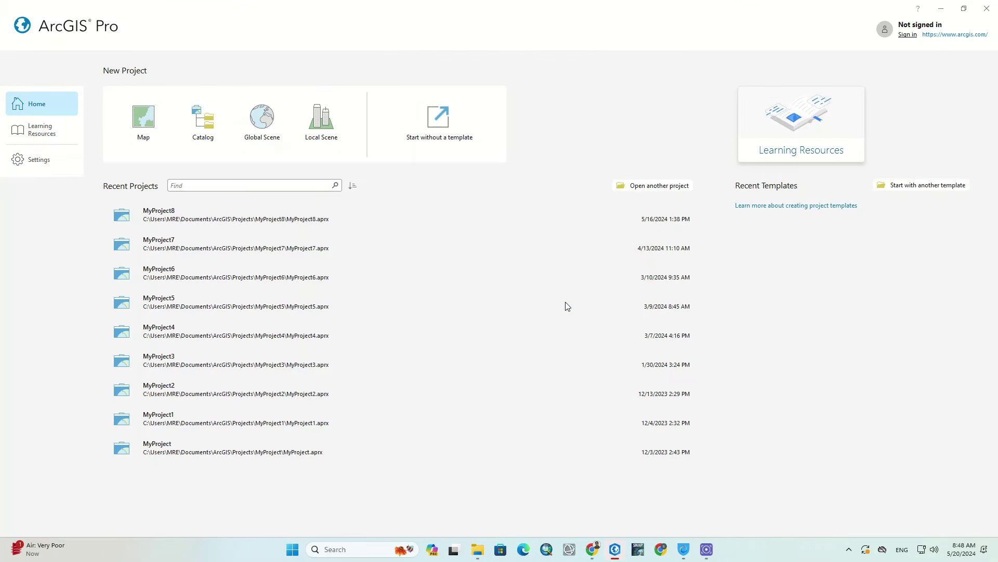
pyautogui.moveTo(477, 549)
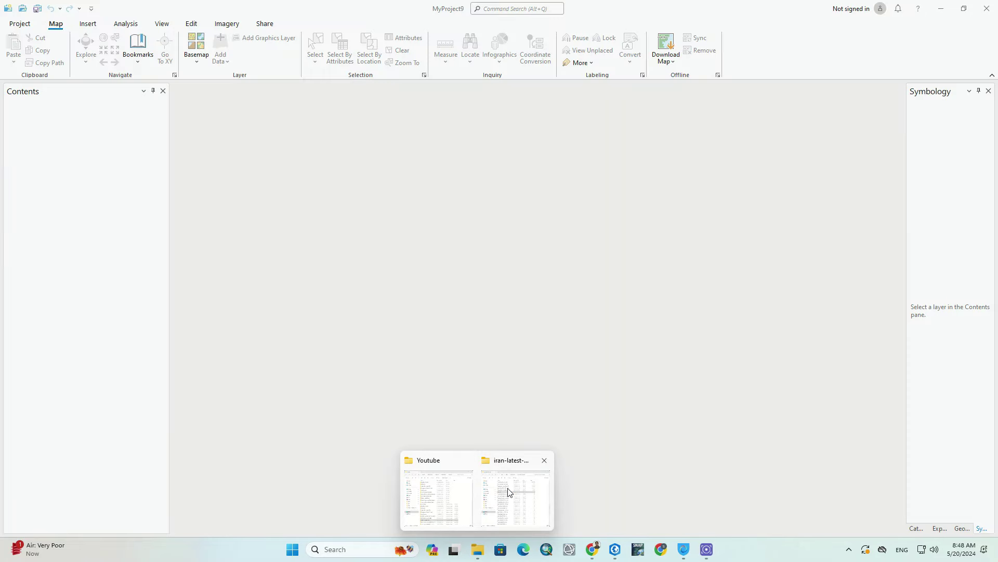
pyautogui.click(512, 492)
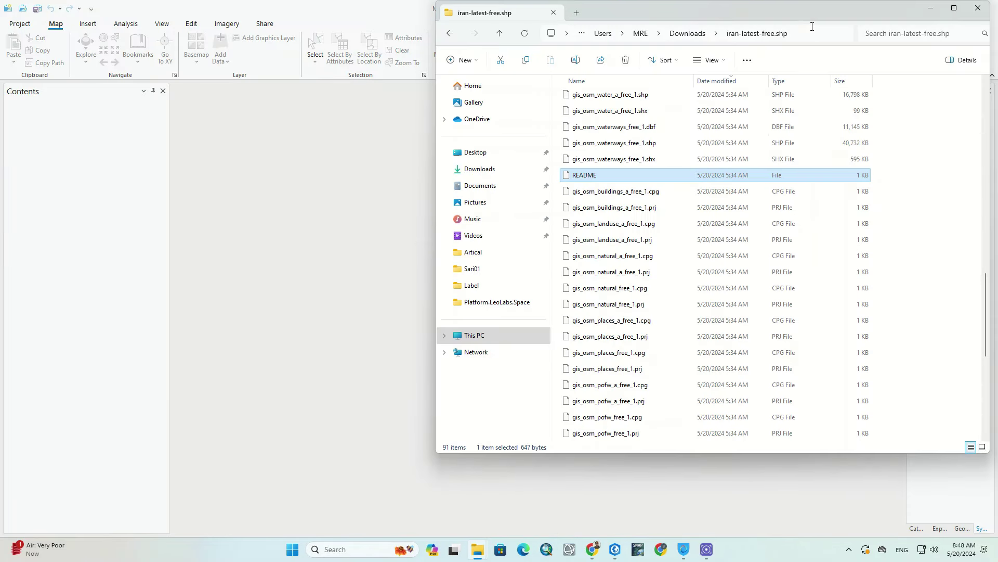
pyautogui.click(795, 32)
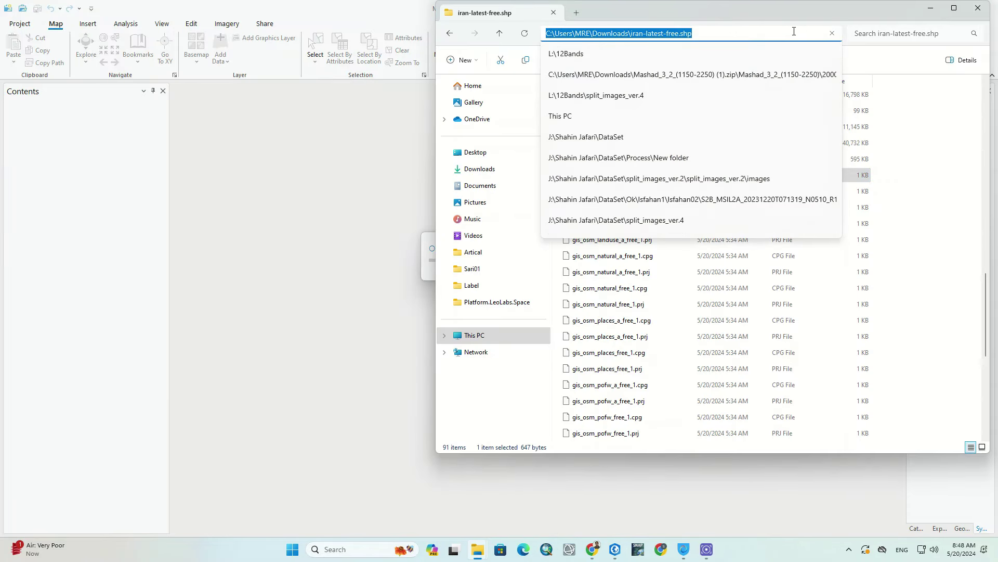
pyautogui.click(931, 8)
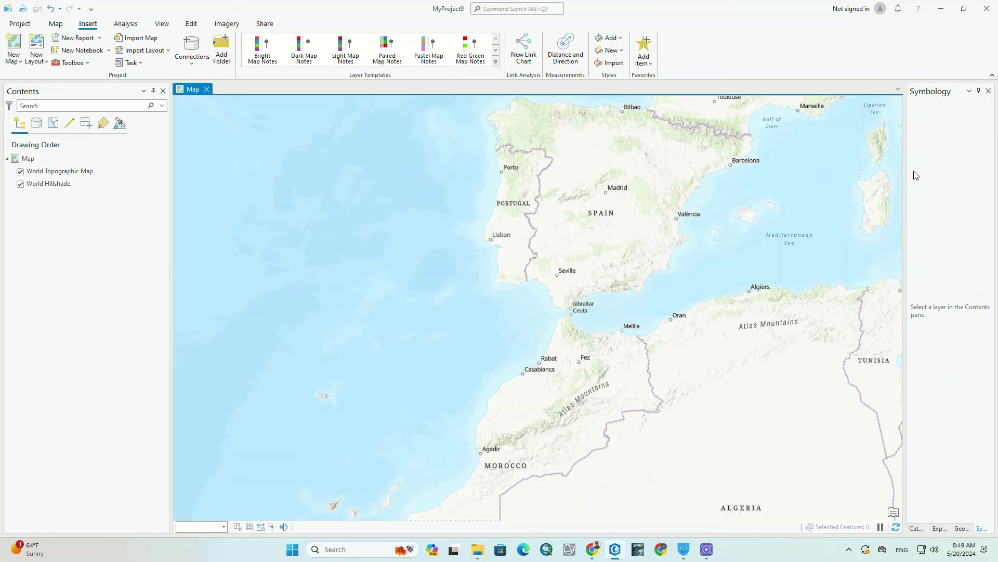
pyautogui.moveTo(905, 169); pyautogui.dragTo(847, 167)
# Add a Catalog folder connection to iran-latest-free.shp and expand it to list its shapefiles.
pyautogui.click(863, 527)
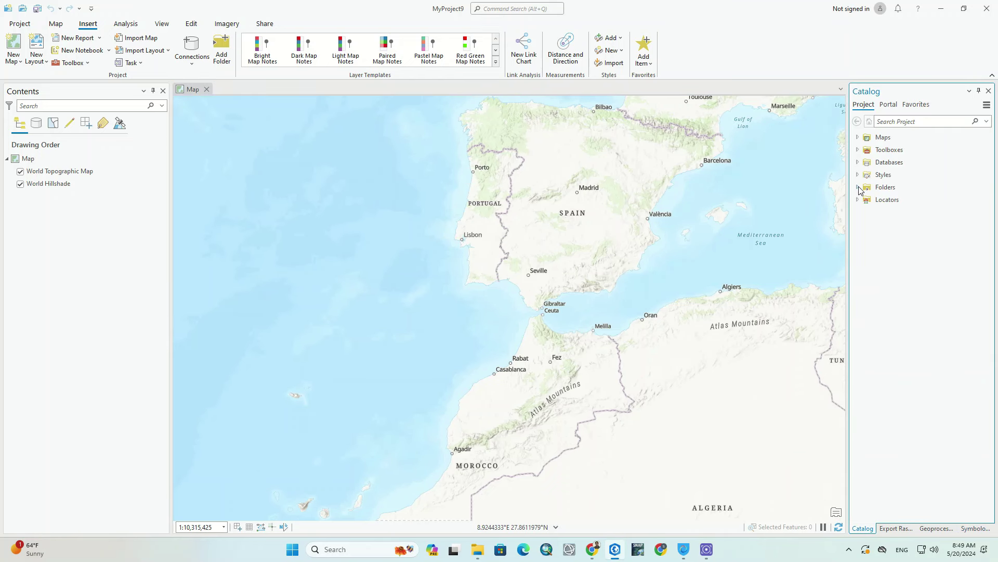
pyautogui.doubleClick(882, 190)
pyautogui.rightClick(884, 192)
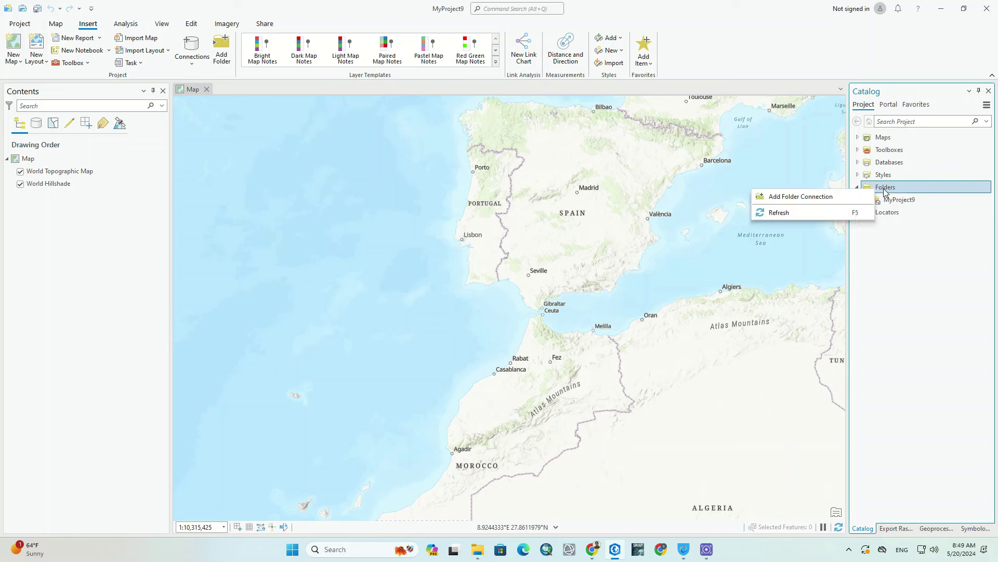
pyautogui.click(832, 196)
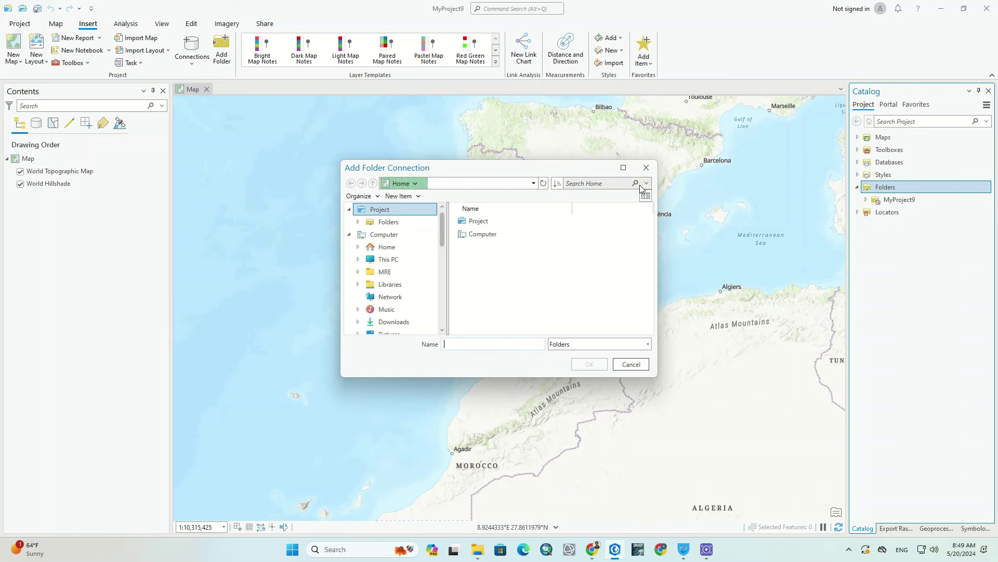
pyautogui.press('Return')
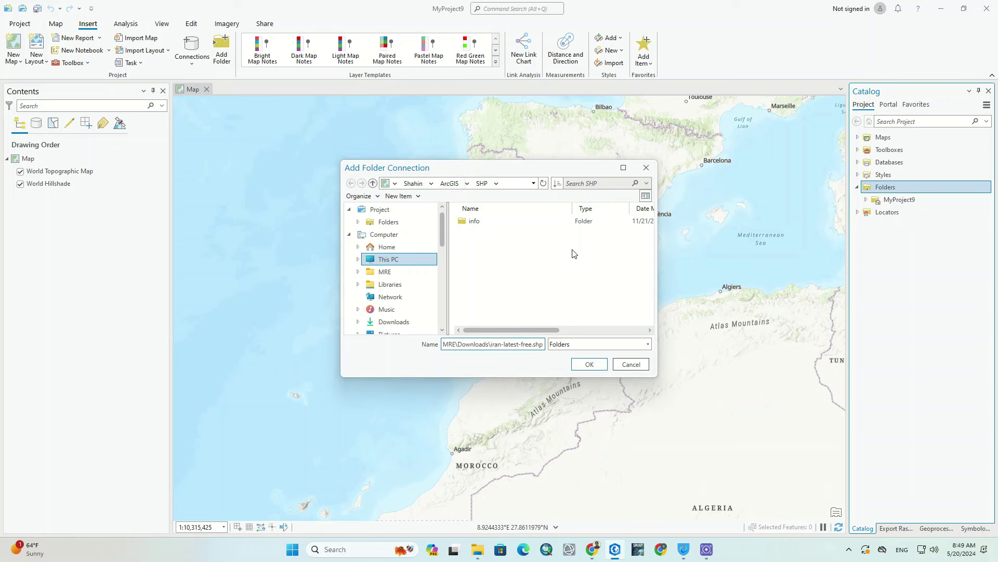
pyautogui.click(866, 212)
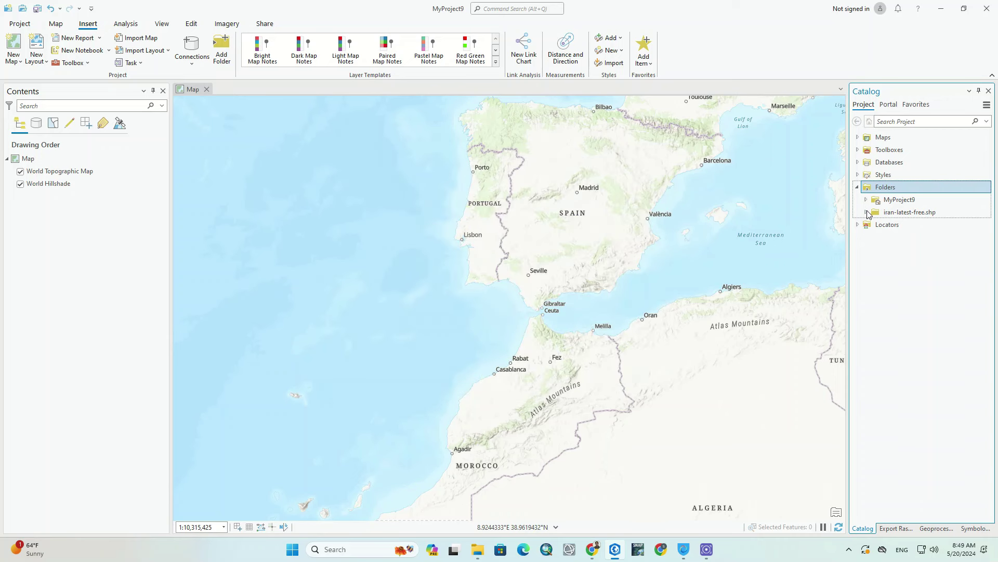
# Drag gis_osm_buildings_a_free_1.shp from Catalog onto the map view.
pyautogui.click(915, 226)
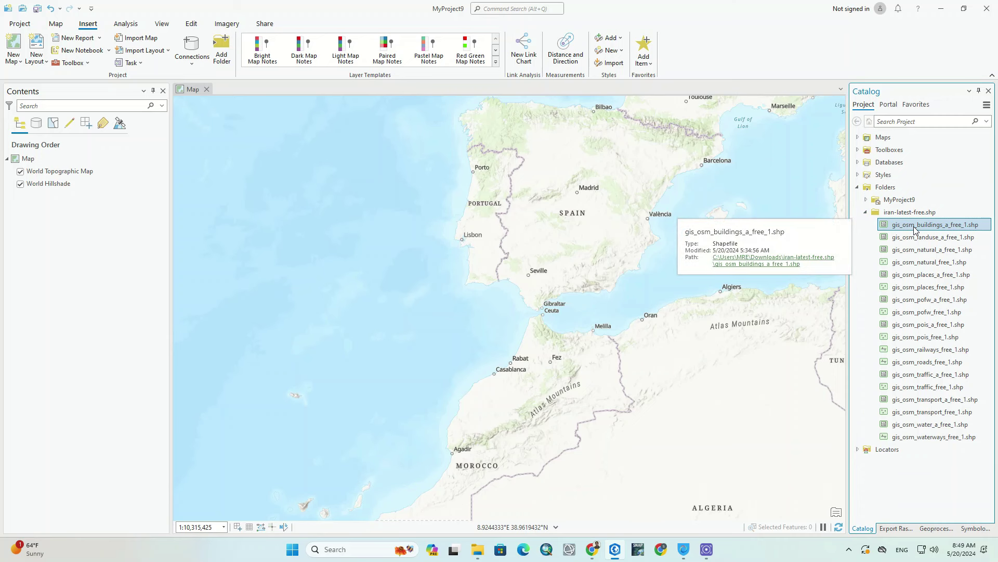
pyautogui.moveTo(916, 229); pyautogui.dragTo(648, 337)
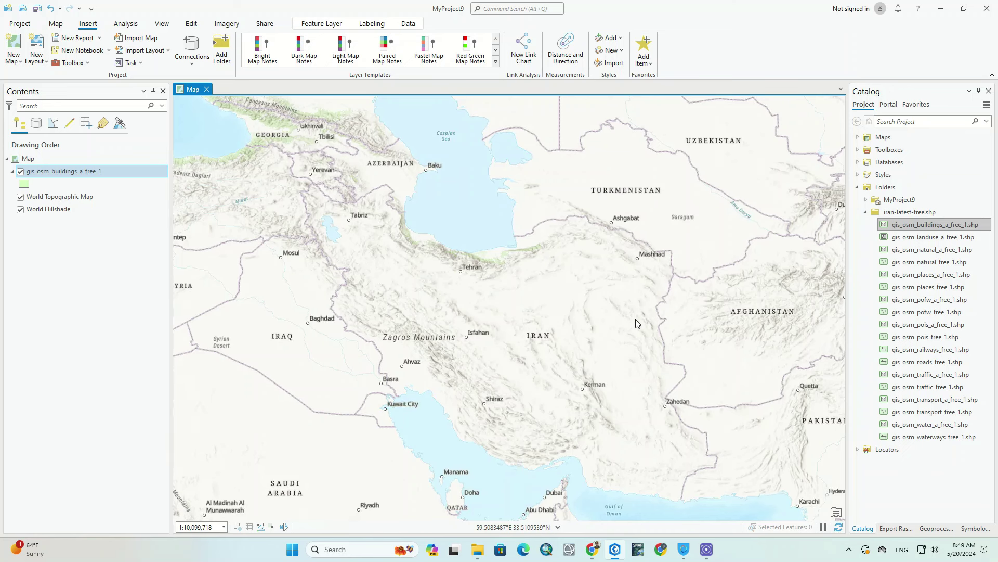
# Give the buildings layer the Black Outline symbol, after briefly trying Pink (Muted).
pyautogui.click(24, 183)
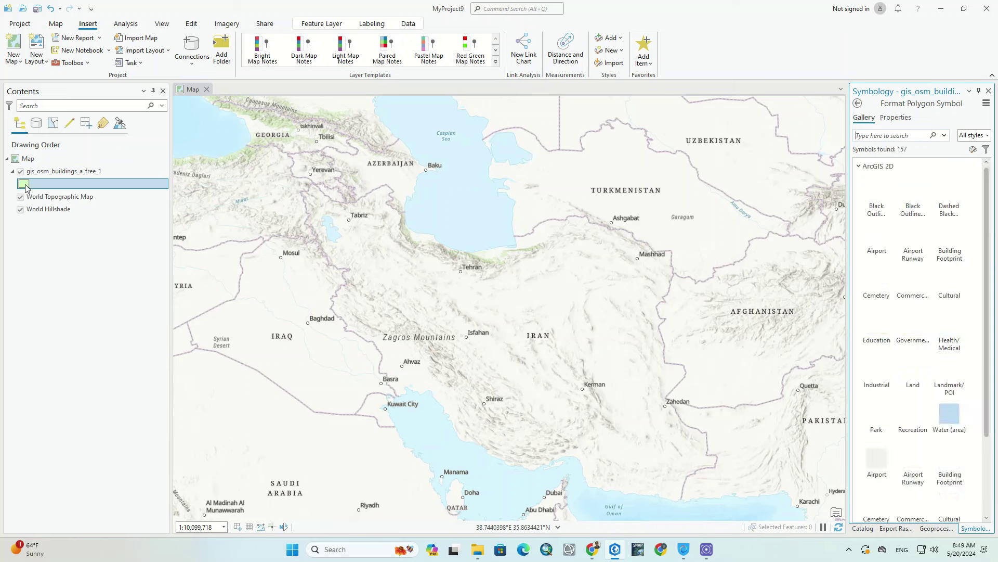
pyautogui.click(912, 193)
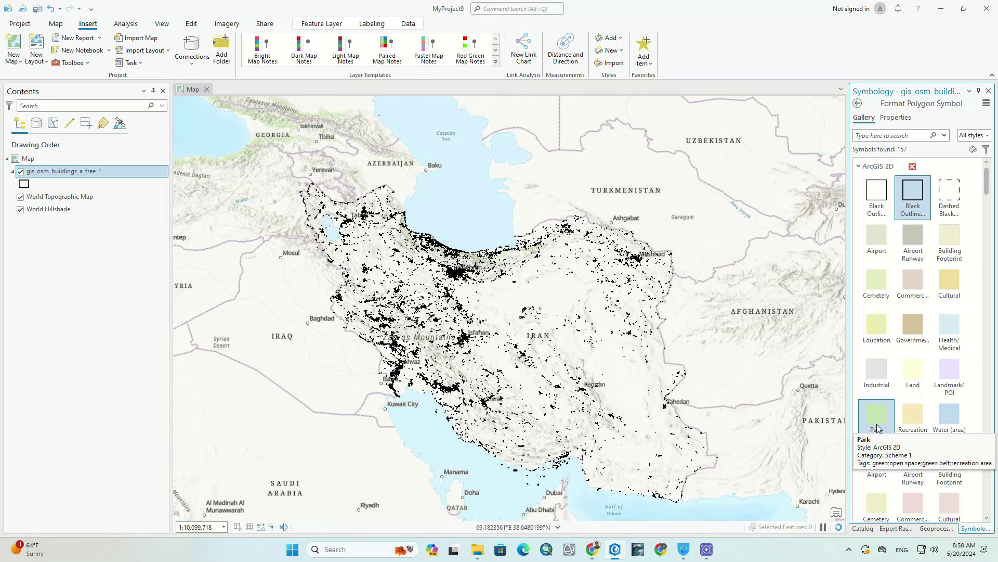
pyautogui.scroll(-2, 907, 314)
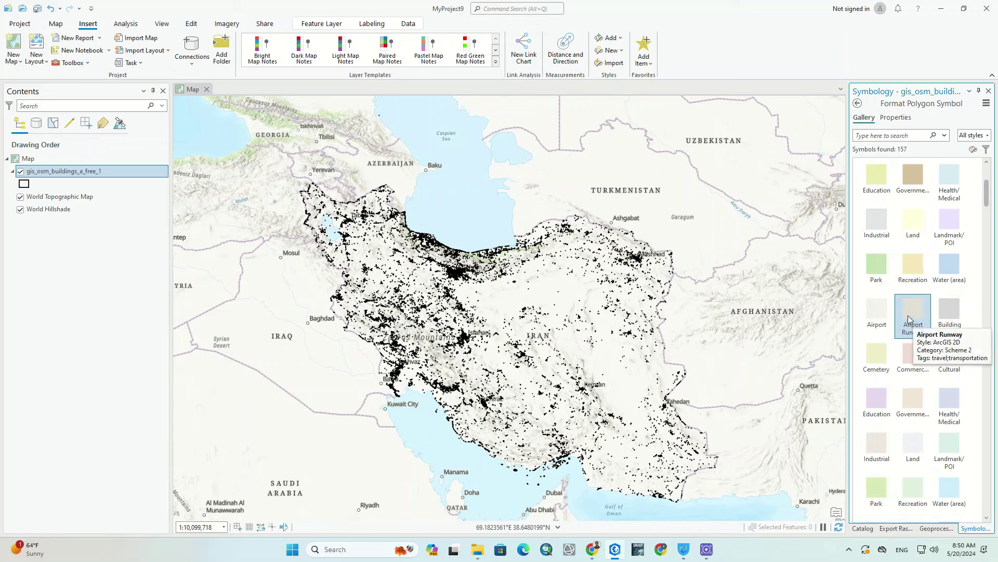
pyautogui.scroll(-5, 907, 315)
pyautogui.click(949, 311)
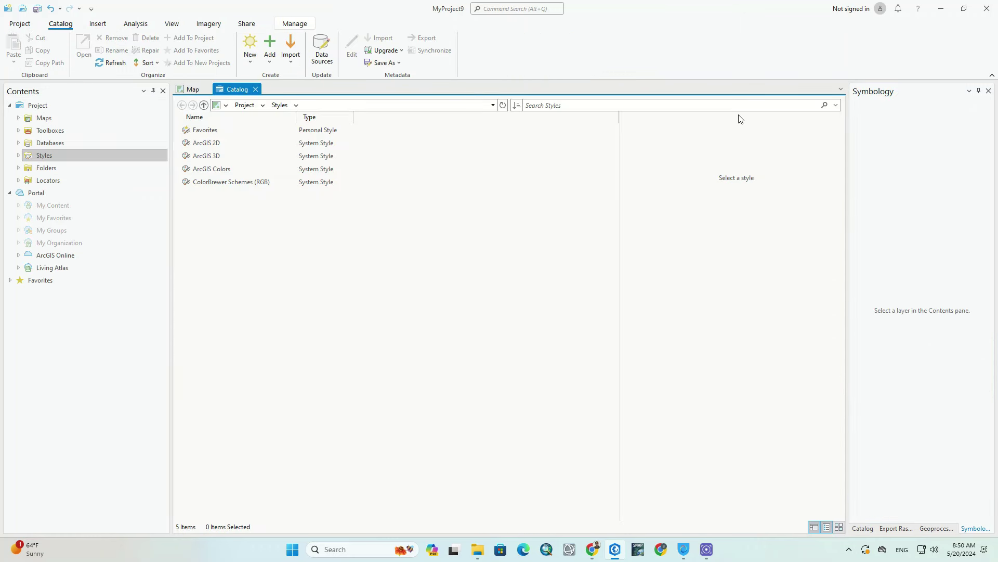
pyautogui.click(255, 89)
pyautogui.click(903, 159)
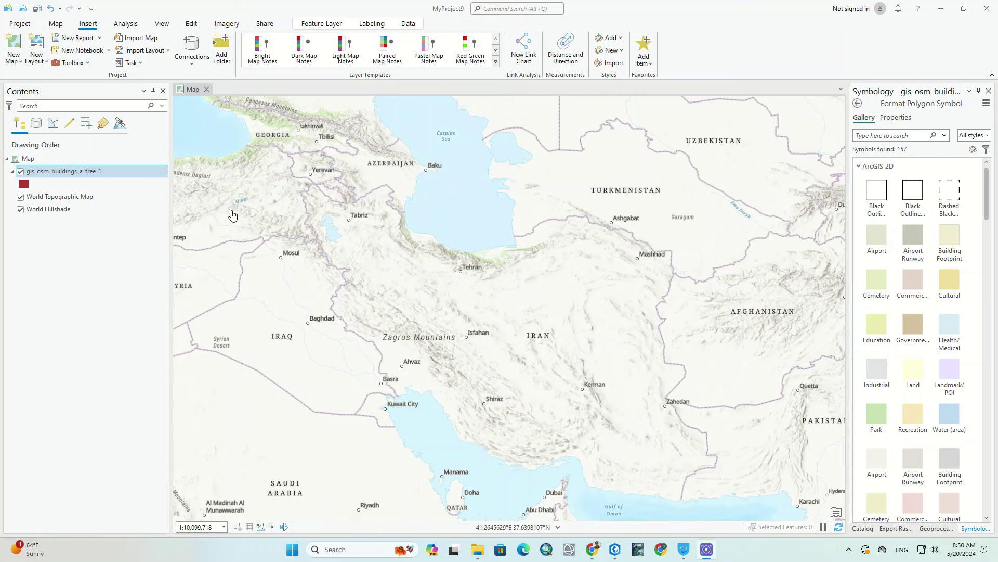
pyautogui.click(56, 24)
pyautogui.scroll(5, 457, 268)
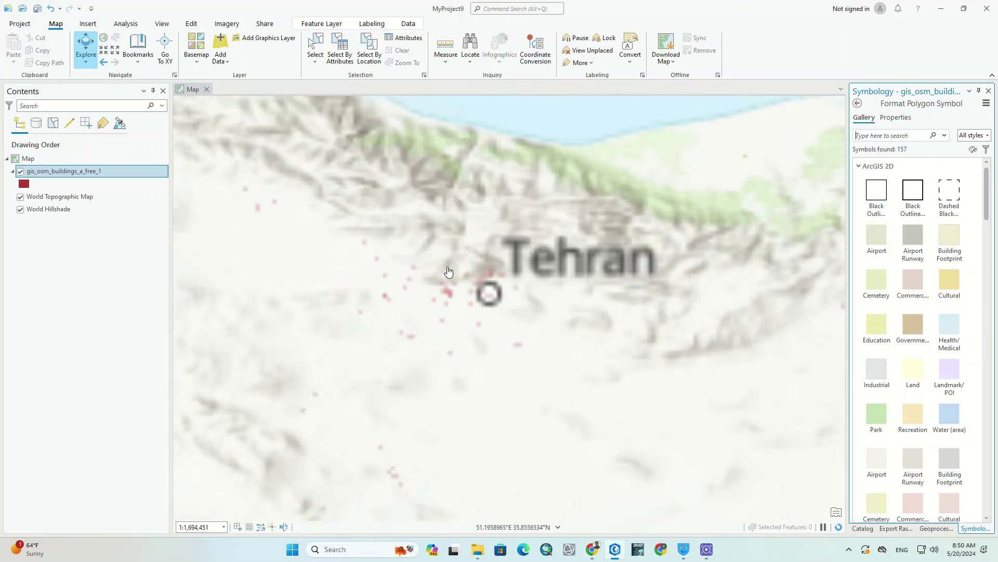
pyautogui.scroll(3, 419, 328)
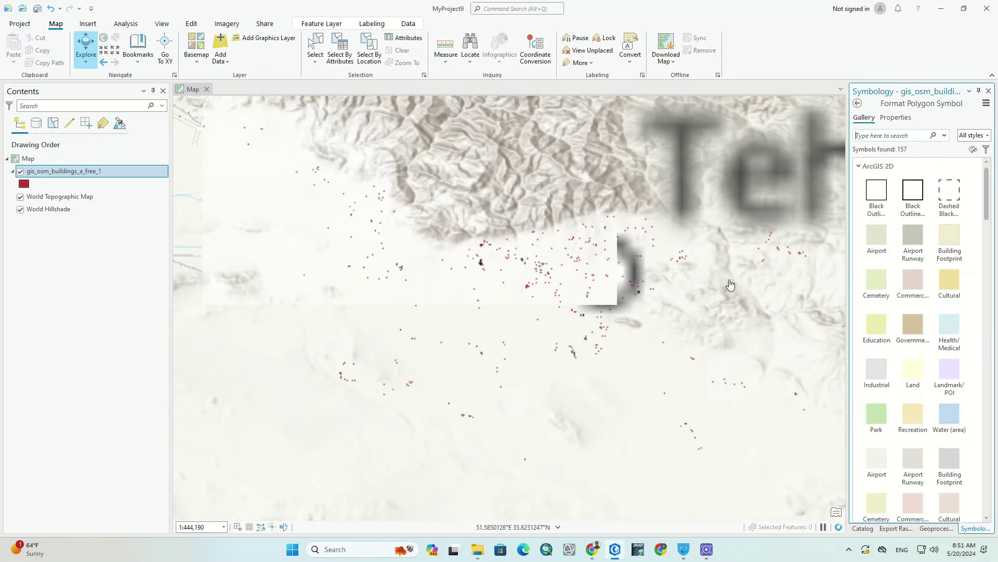
pyautogui.click(918, 191)
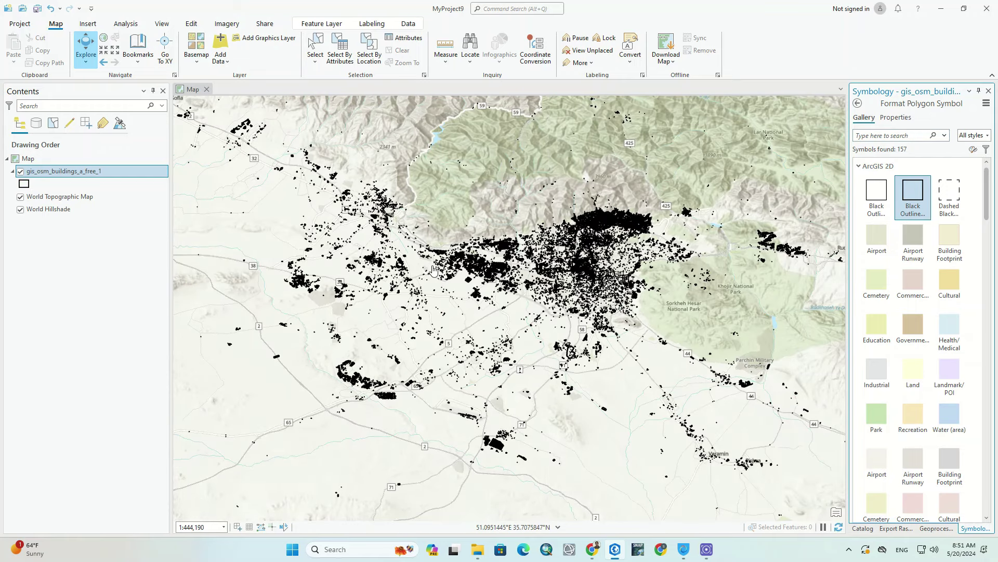
pyautogui.scroll(-10, 432, 269)
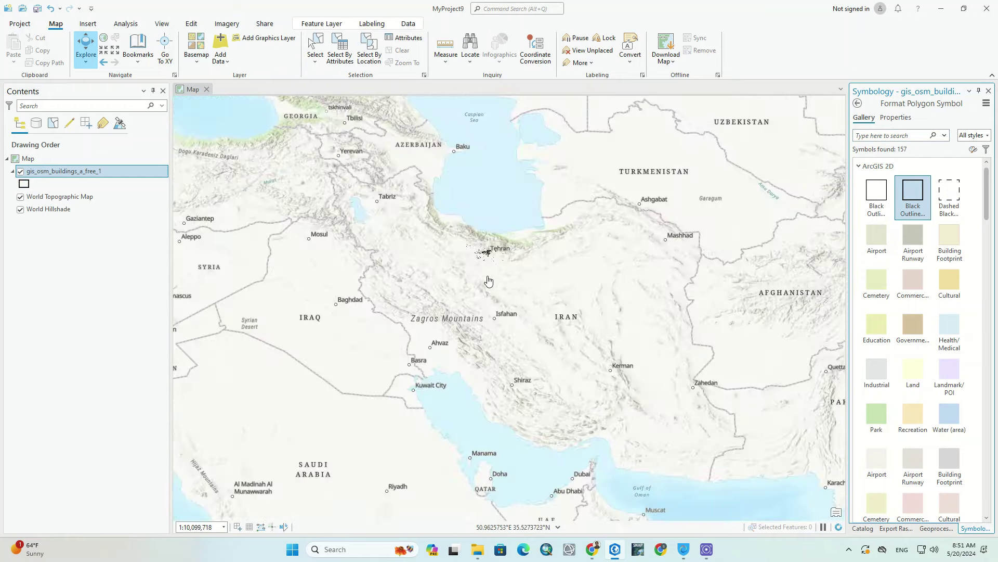
# Add the landuse, natural polygons, natural points and pofw polygons shapefiles to the map.
pyautogui.click(863, 528)
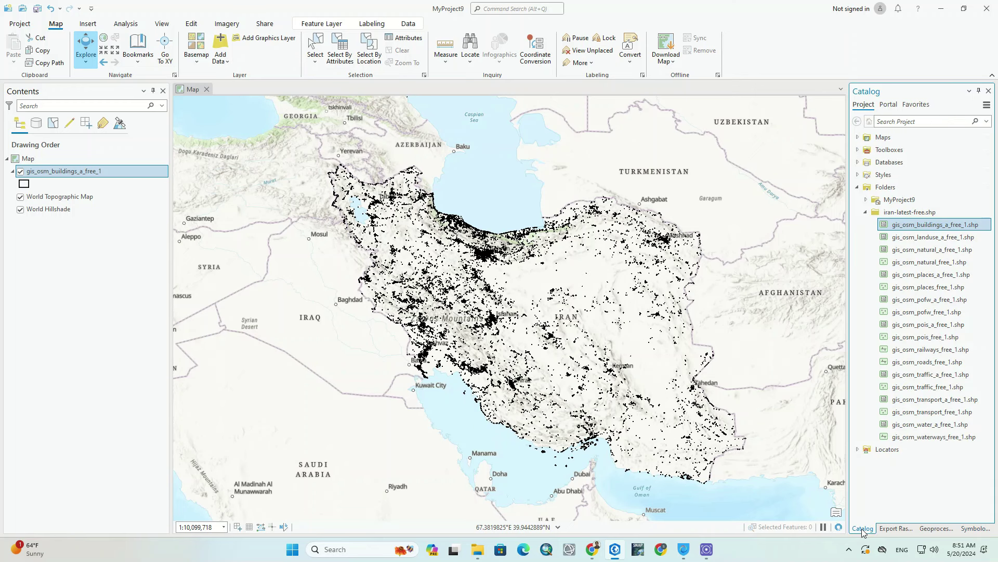
pyautogui.click(942, 242)
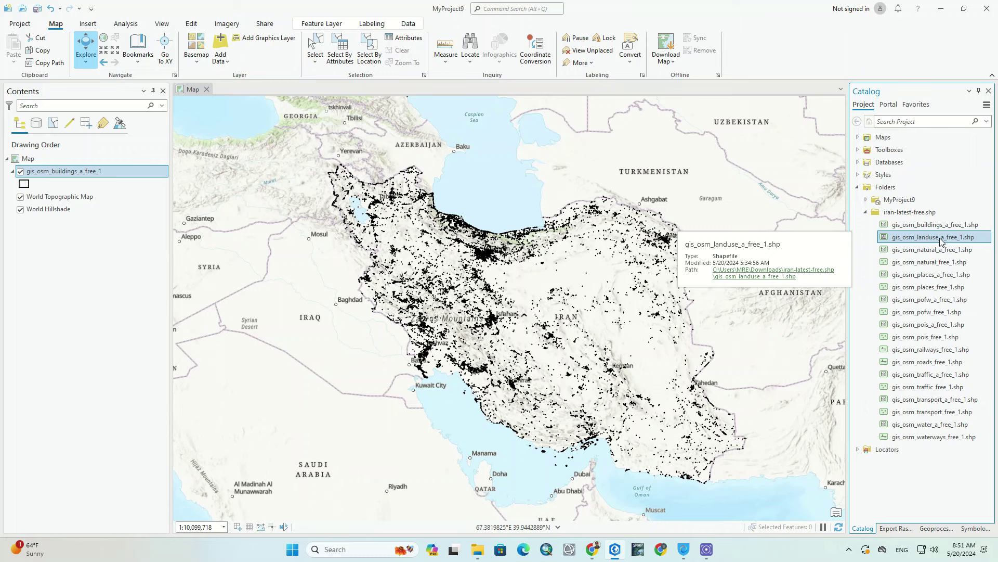
pyautogui.moveTo(631, 279); pyautogui.dragTo(624, 283)
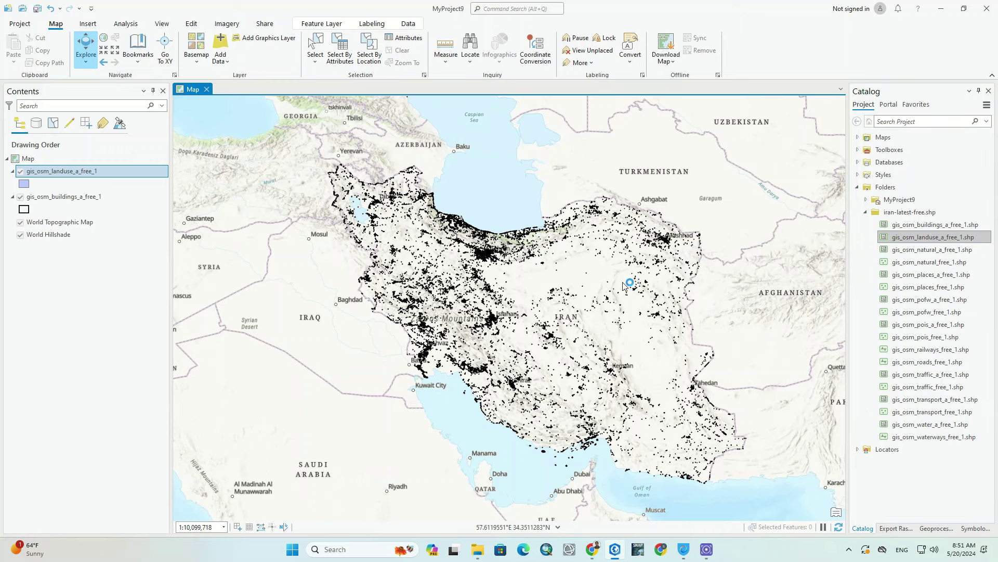
pyautogui.click(931, 250)
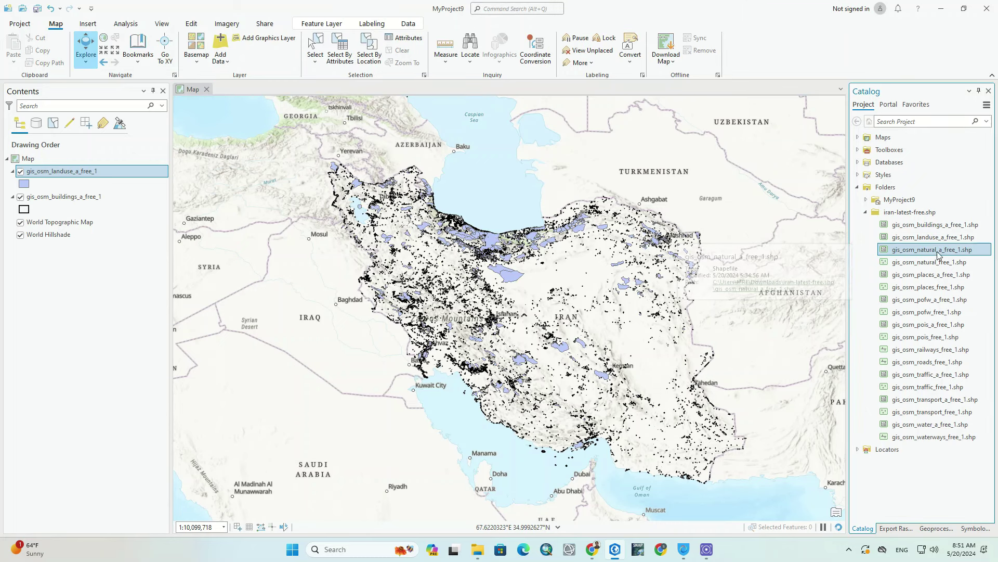
pyautogui.moveTo(555, 319); pyautogui.dragTo(556, 320)
pyautogui.moveTo(929, 263)
pyautogui.mouseDown()
pyautogui.moveTo(691, 291)
pyautogui.moveTo(942, 276)
pyautogui.moveTo(683, 272)
pyautogui.mouseUp()
pyautogui.moveTo(923, 300); pyautogui.dragTo(646, 341)
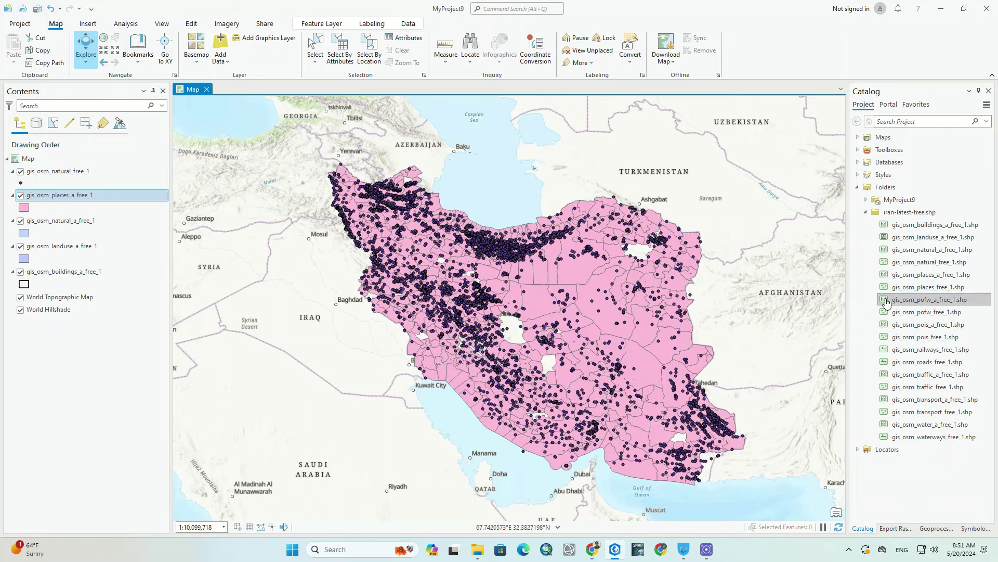
# Add the places, roads, railways, pois, waterways and transport shapefiles to the map.
pyautogui.click(931, 287)
pyautogui.moveTo(946, 289); pyautogui.dragTo(632, 325)
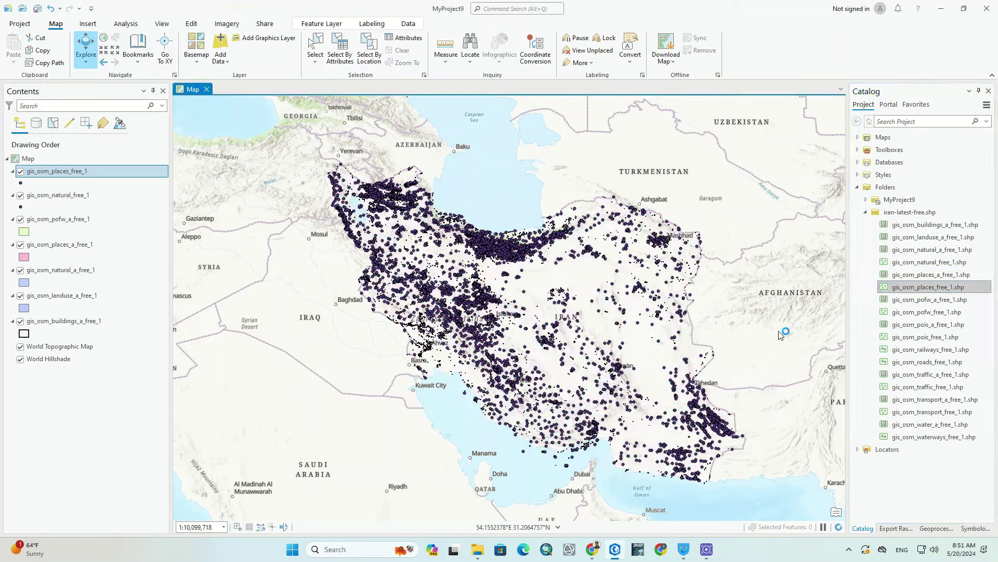
pyautogui.click(956, 363)
pyautogui.moveTo(683, 359); pyautogui.dragTo(683, 359)
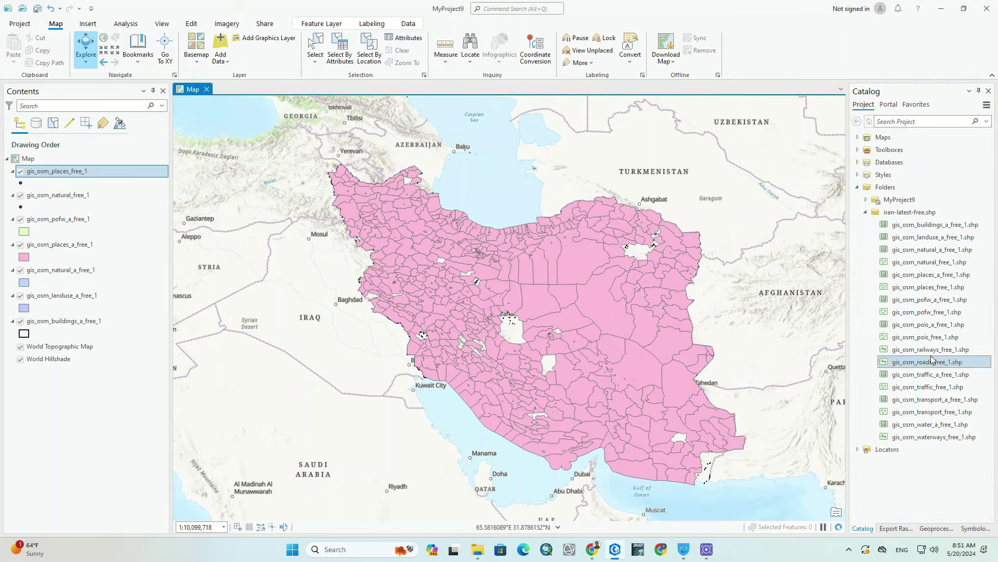
pyautogui.moveTo(821, 348); pyautogui.dragTo(801, 345)
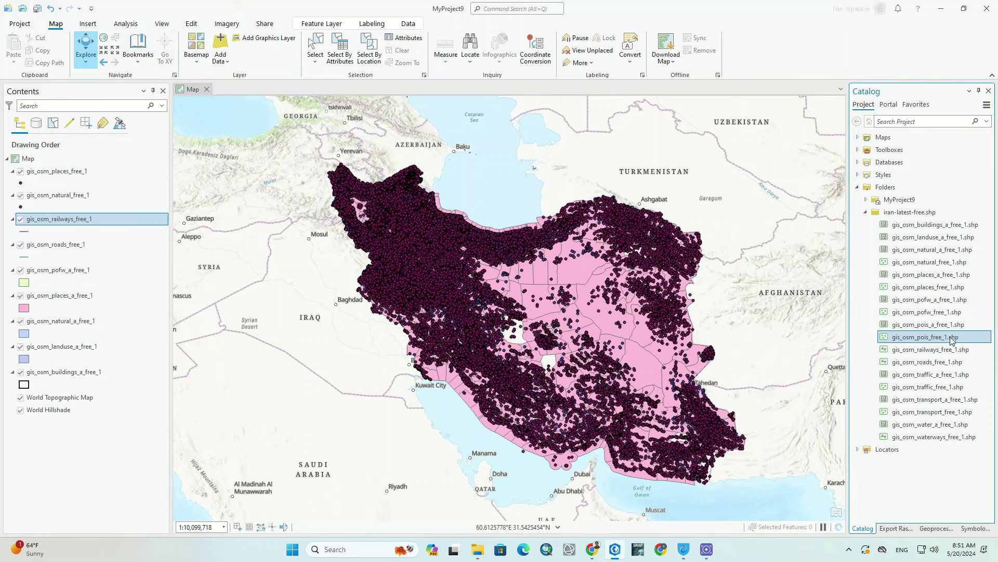
pyautogui.moveTo(926, 336); pyautogui.dragTo(728, 338)
pyautogui.click(955, 436)
pyautogui.moveTo(956, 441); pyautogui.dragTo(728, 343)
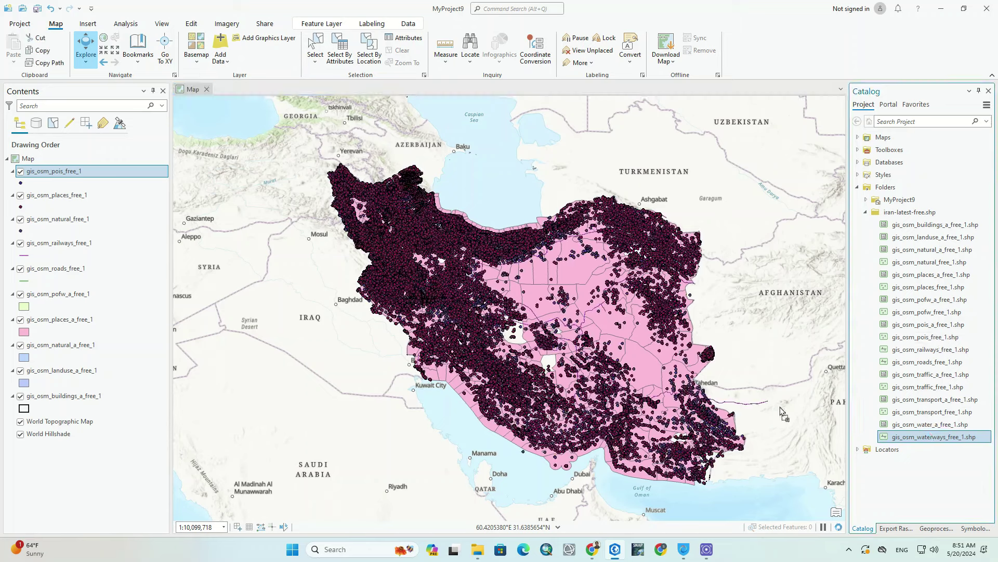
pyautogui.moveTo(954, 411); pyautogui.dragTo(788, 383)
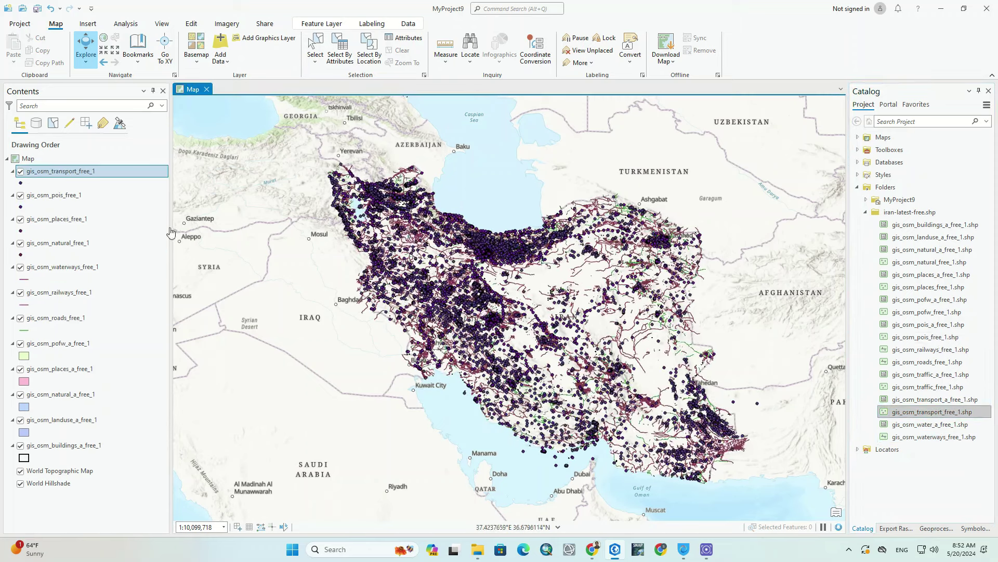
# Turn off the natural, places, transport, pois, pofw_a, natural_a, places_a and landuse layers.
pyautogui.click(21, 243)
pyautogui.click(20, 218)
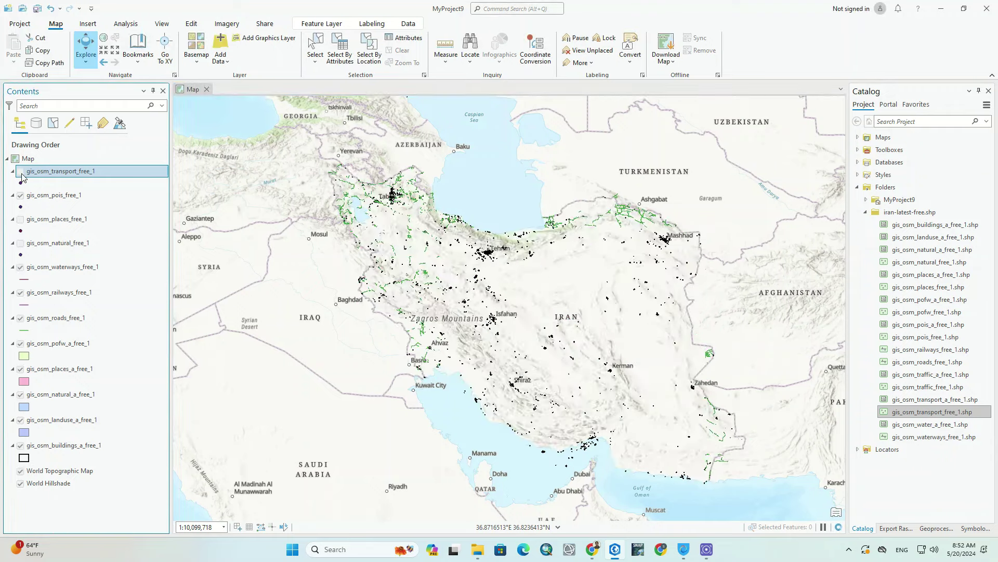
pyautogui.click(20, 172)
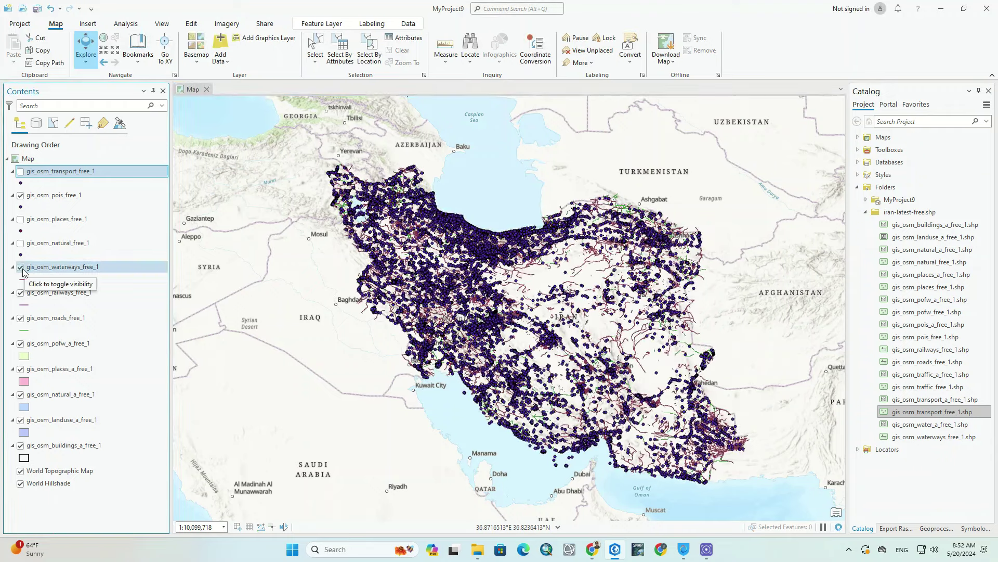
pyautogui.click(21, 195)
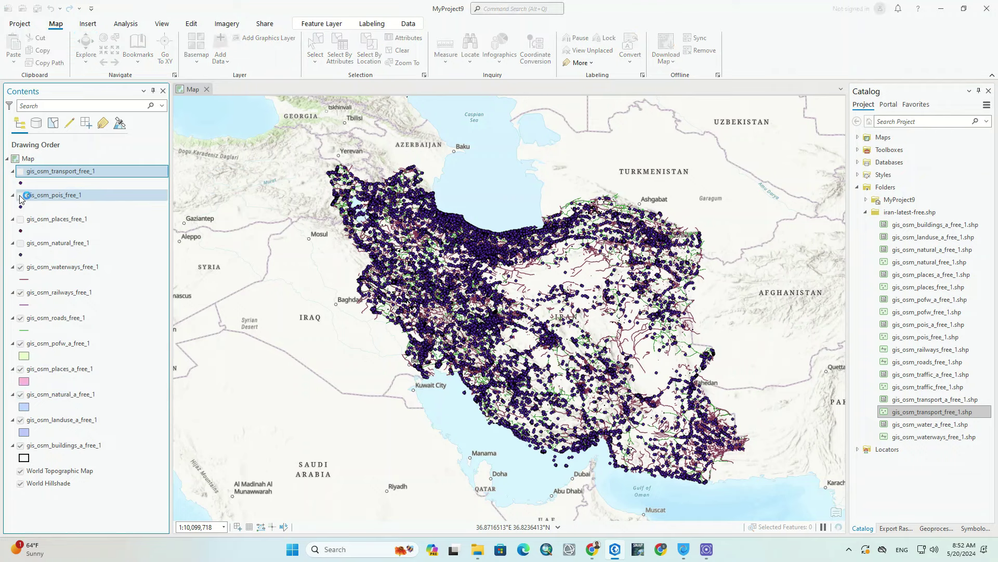
pyautogui.click(21, 343)
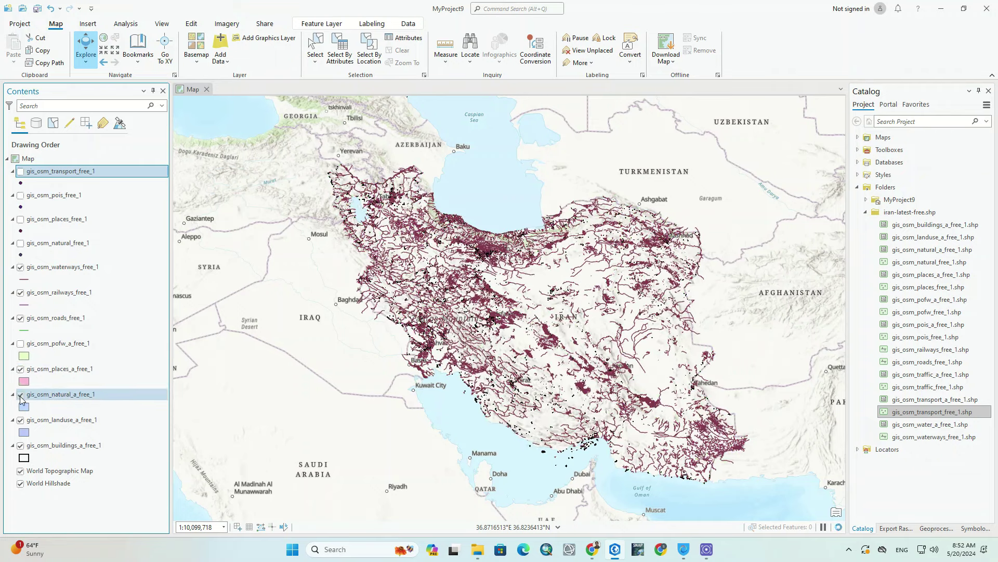
pyautogui.click(20, 395)
pyautogui.click(21, 370)
pyautogui.click(21, 420)
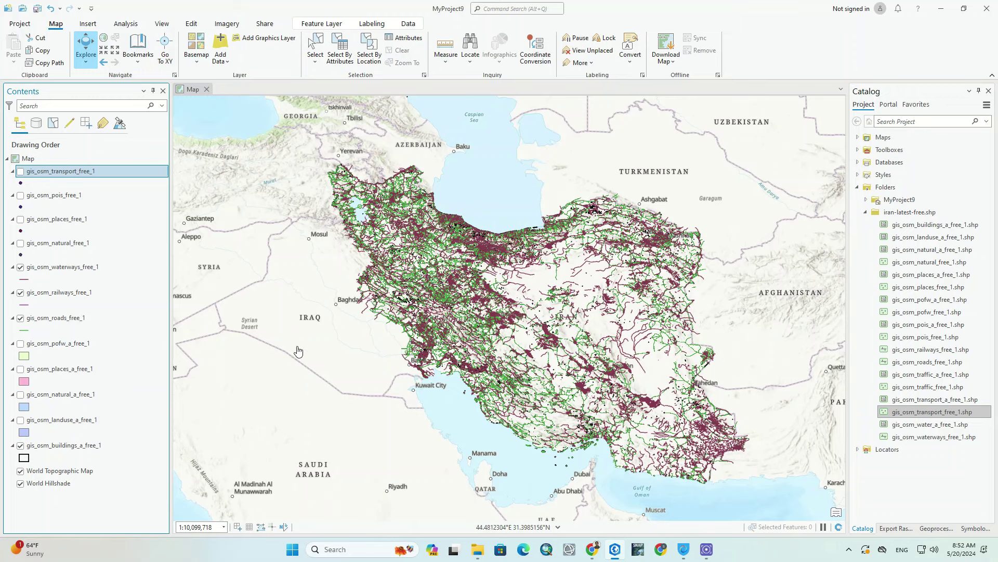
pyautogui.click(40, 298)
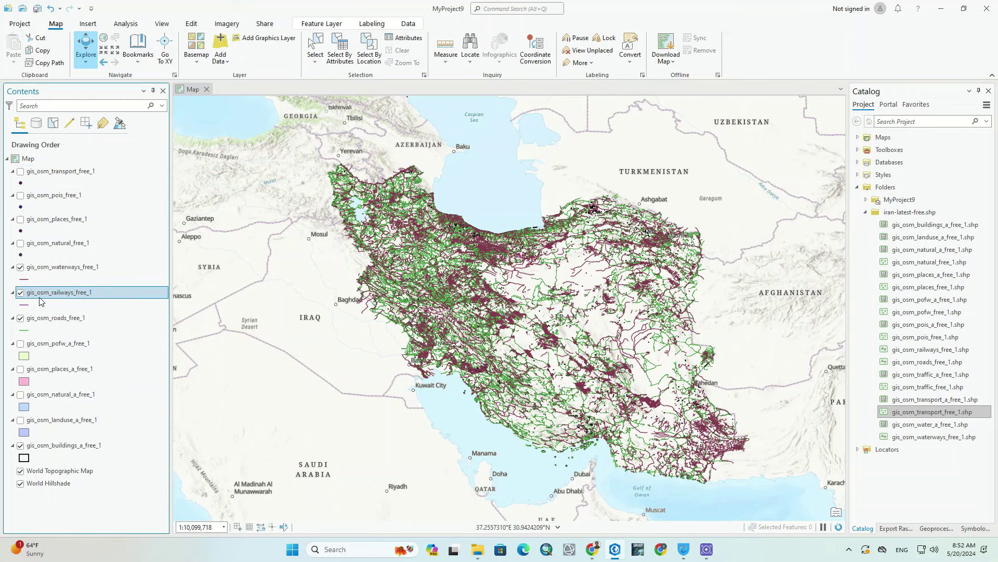
# Open the attribute table of the gis_osm_railways_free_1 layer from Contents.
pyautogui.rightClick(40, 300)
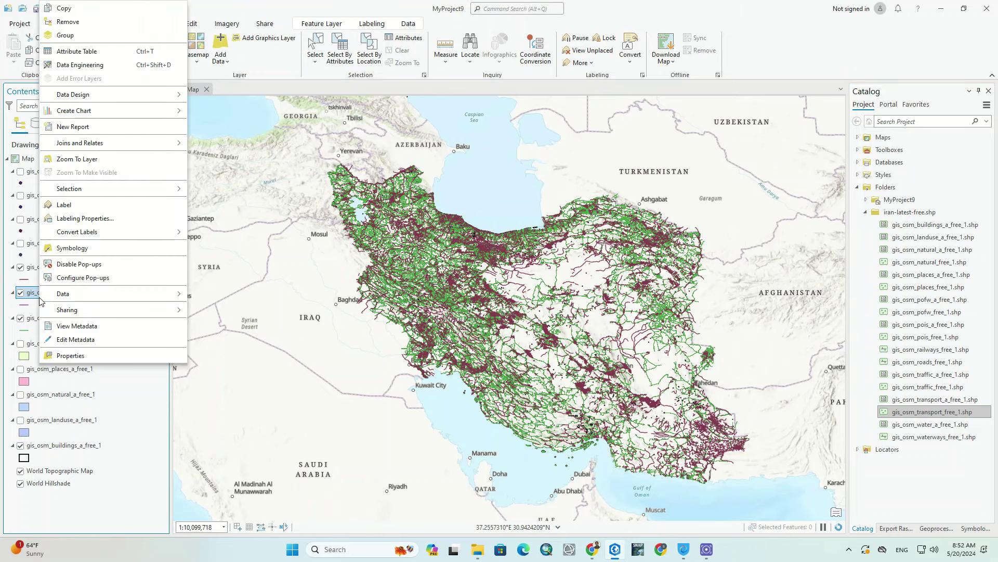
pyautogui.click(88, 51)
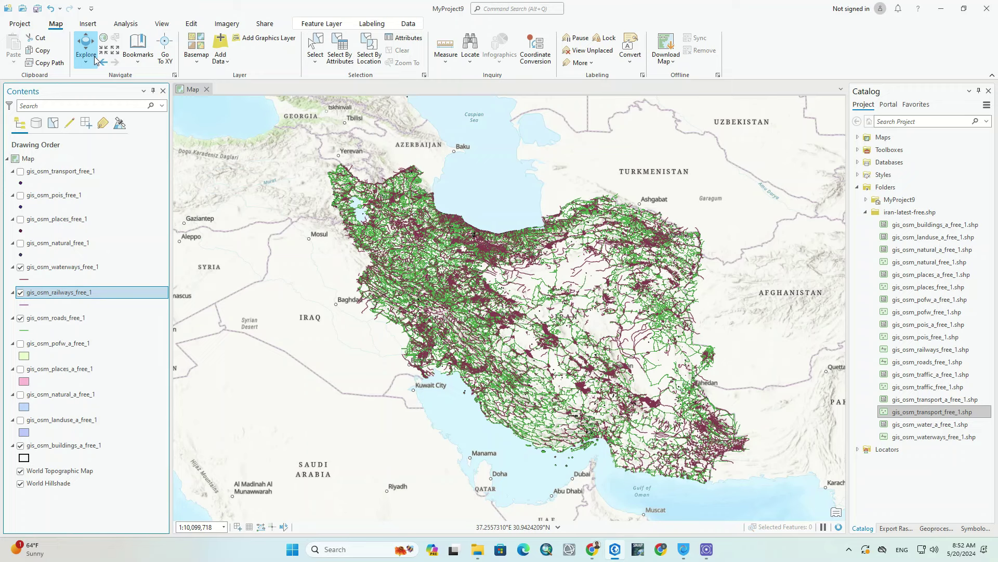